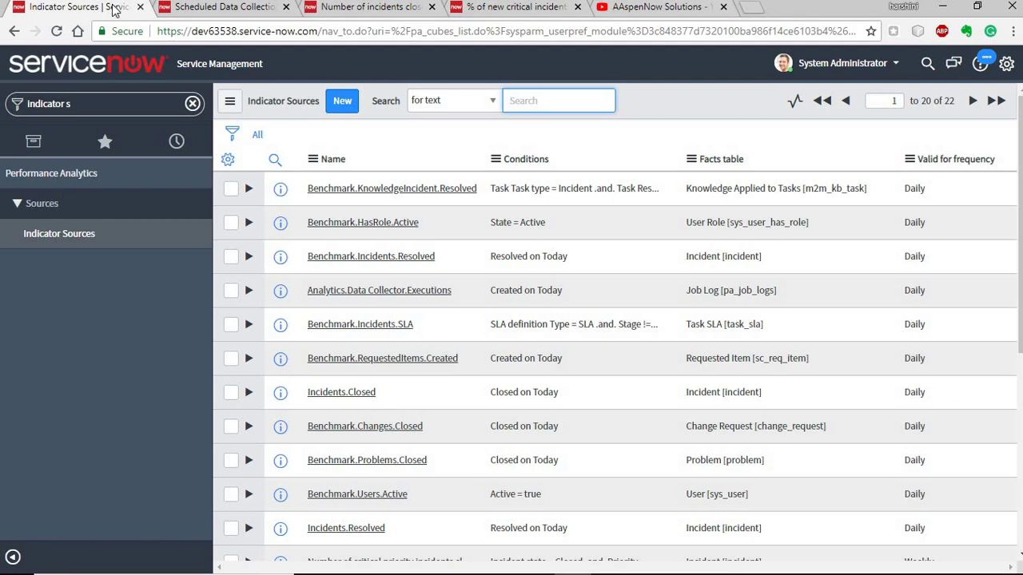
Step: Show the Scheduled Data Collection list of six inactive jobs, such as [PA Incident] Daily Data Collection
click(189, 10)
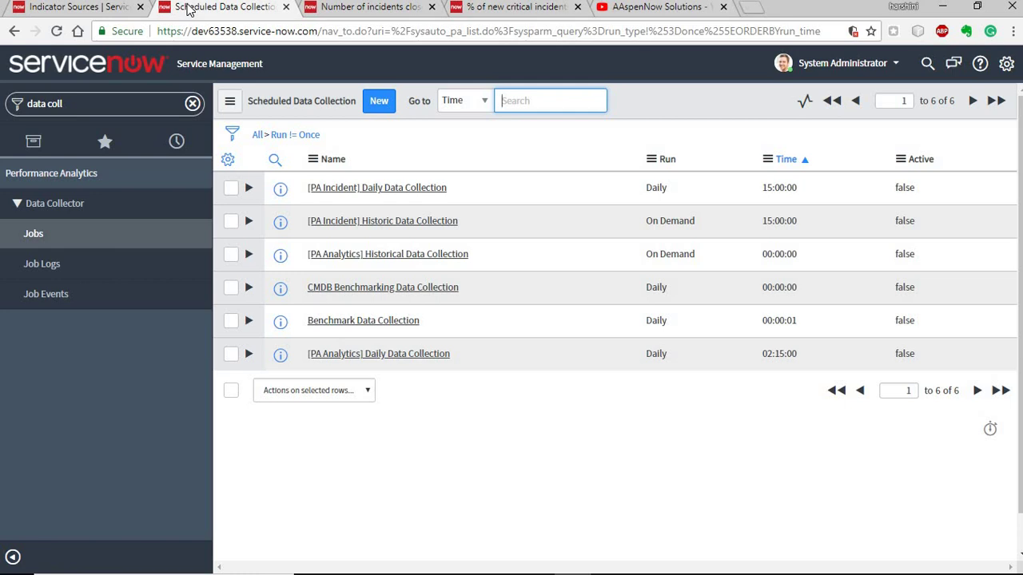
click(88, 10)
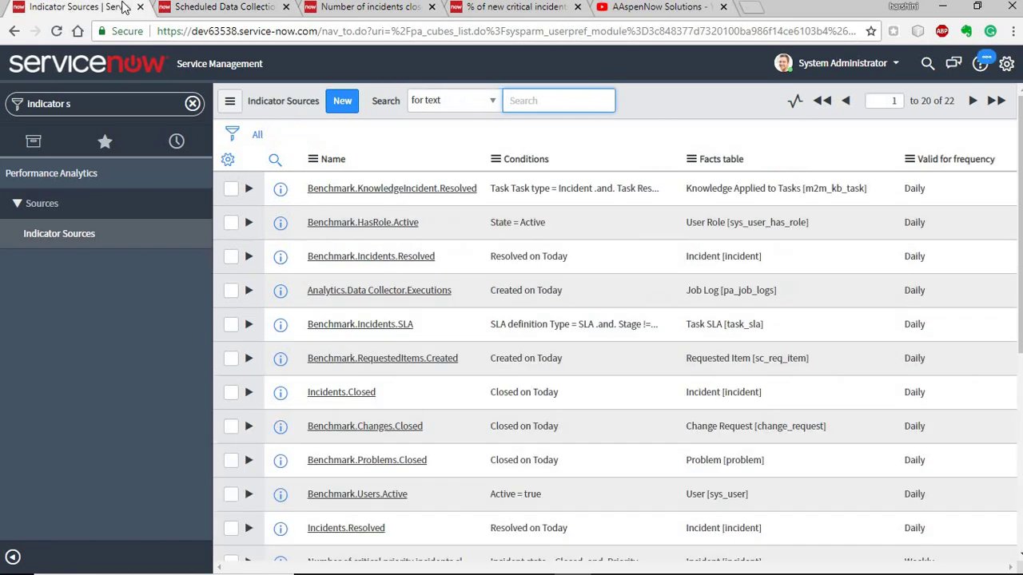
click(224, 7)
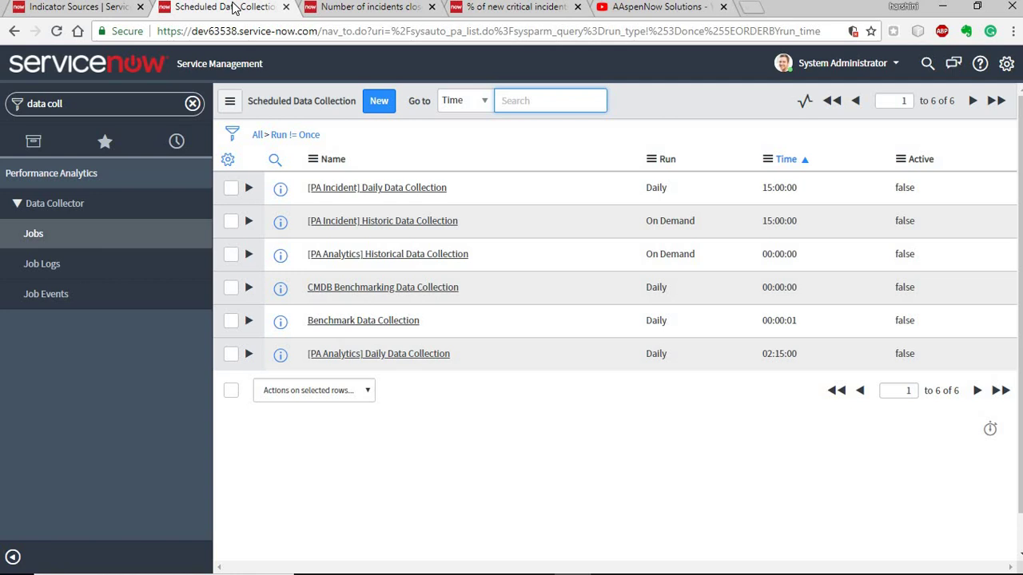
Step: Open the Number of incidents closed by self-service indicator and preview its Incidents.Closed source details
click(393, 10)
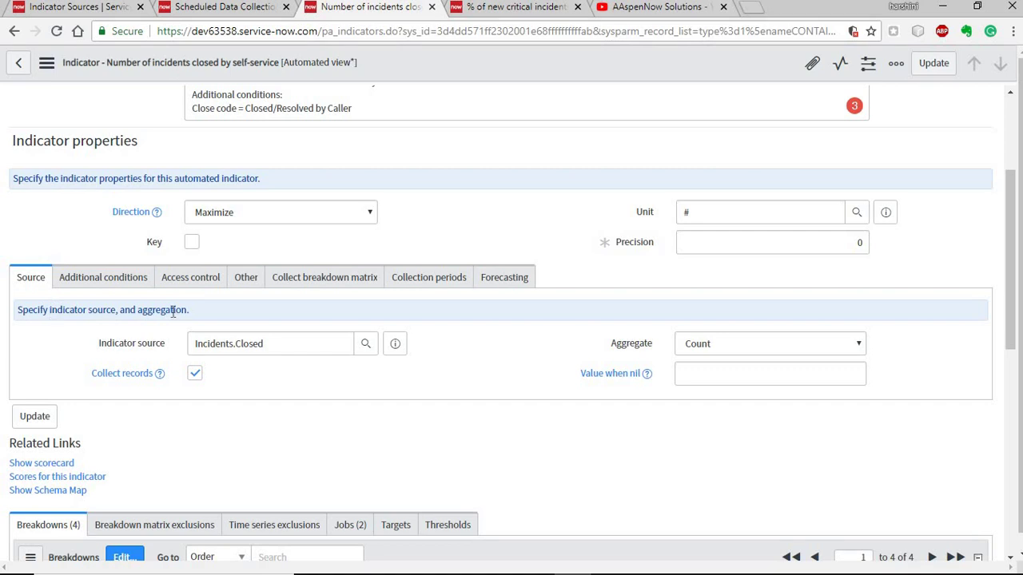
drag(269, 345, 192, 346)
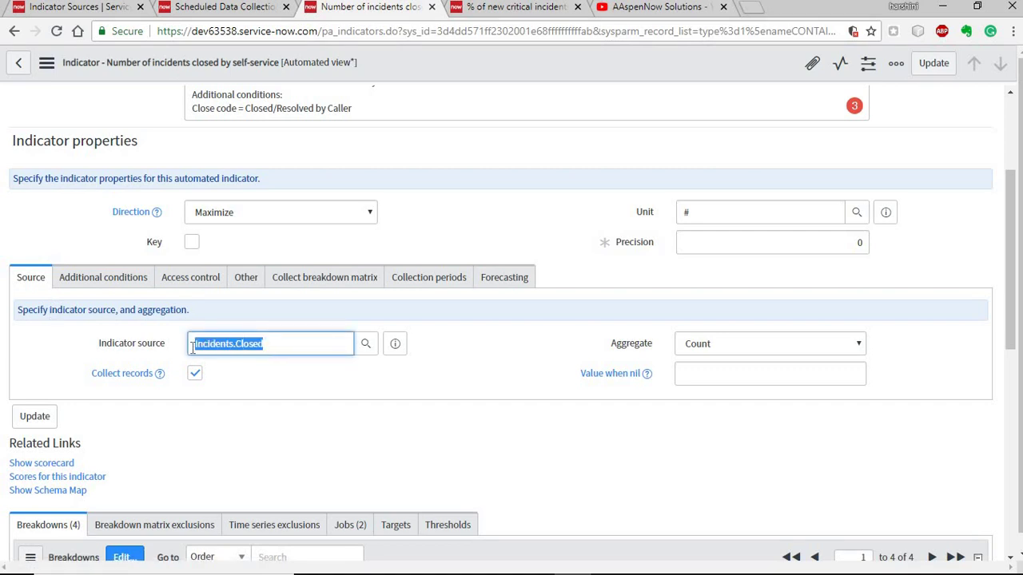
click(392, 347)
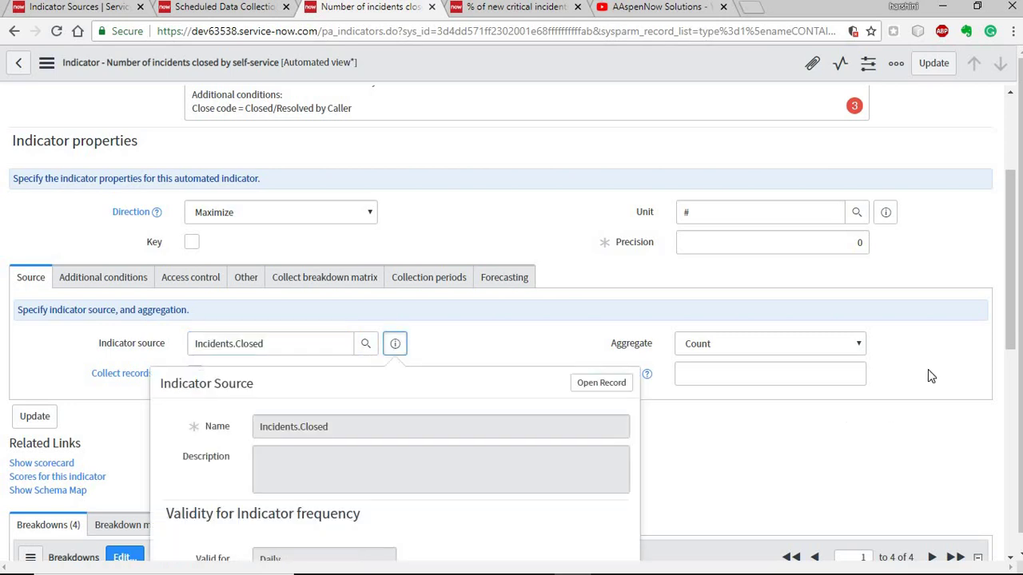
scroll(1014, 358, down, 1)
scroll(1014, 358, down, 2)
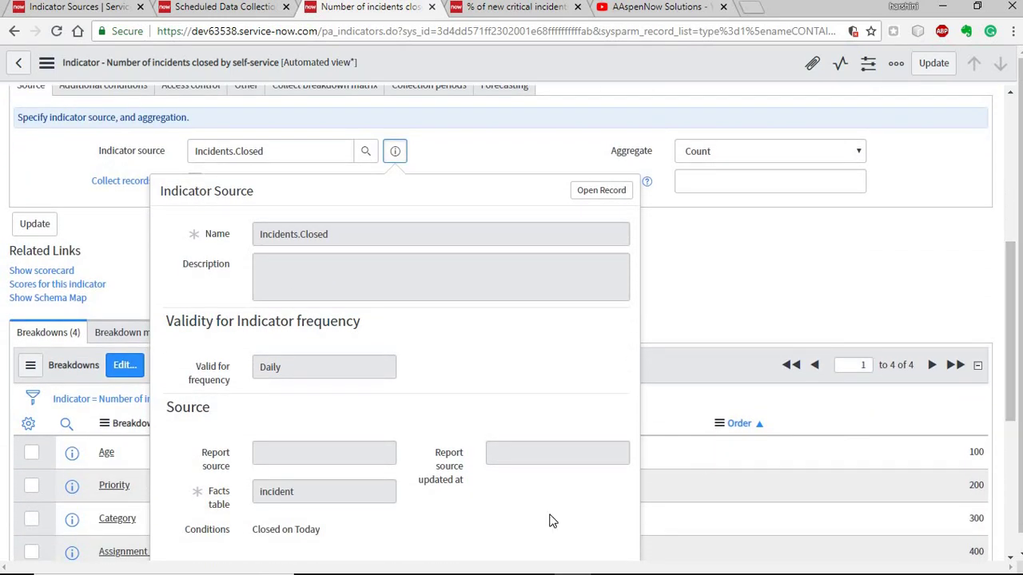
click(818, 285)
drag(1009, 390, 1008, 343)
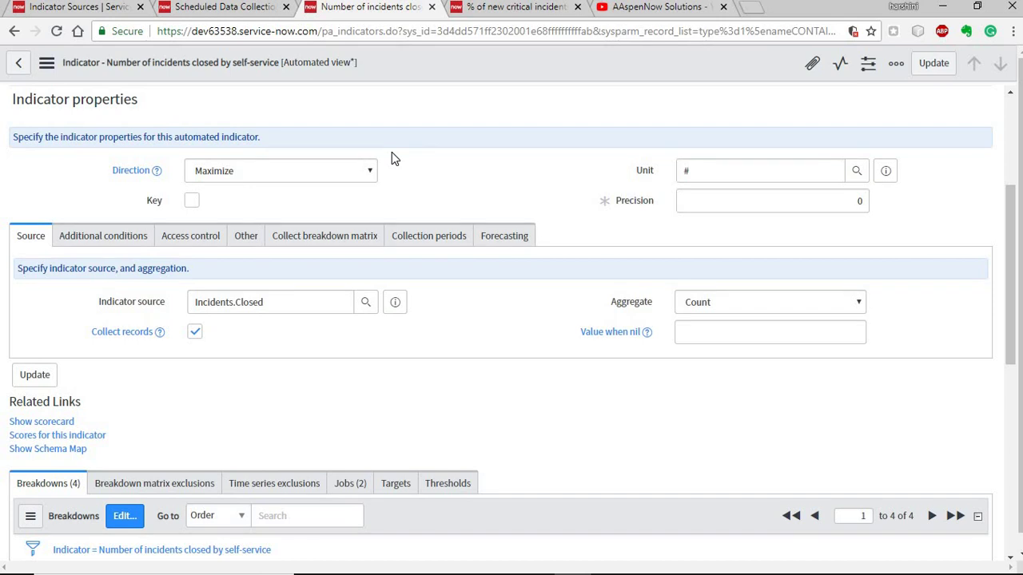
click(98, 242)
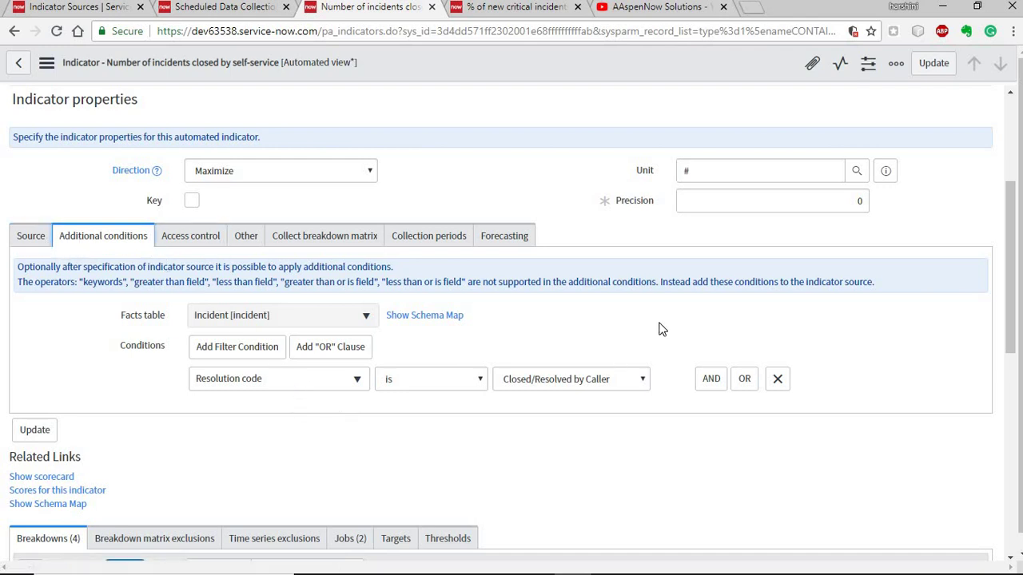
Step: Check the indicator's # unit against the Units lookup, then list its two linked collection jobs
click(692, 172)
double_click(686, 172)
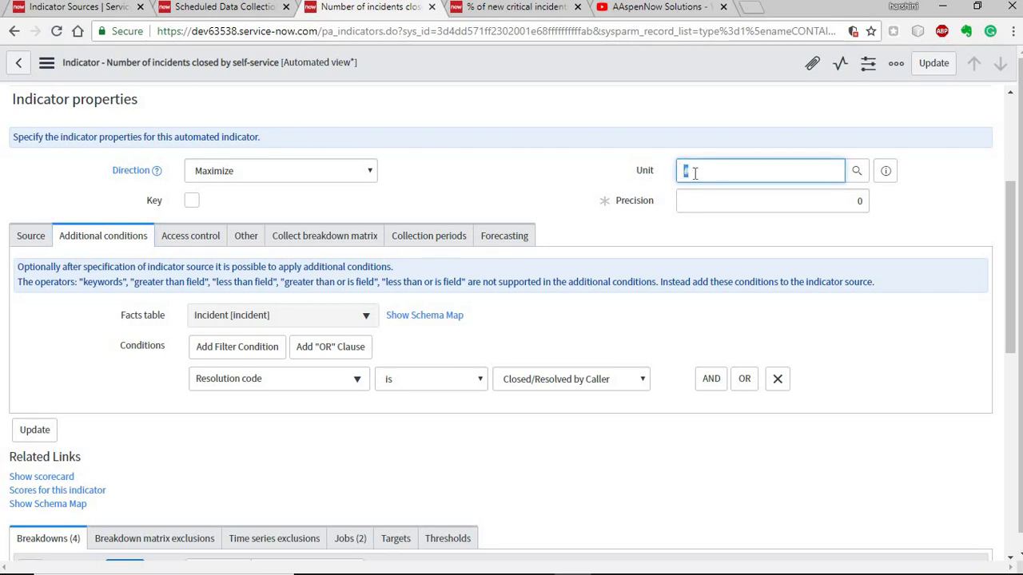
click(858, 176)
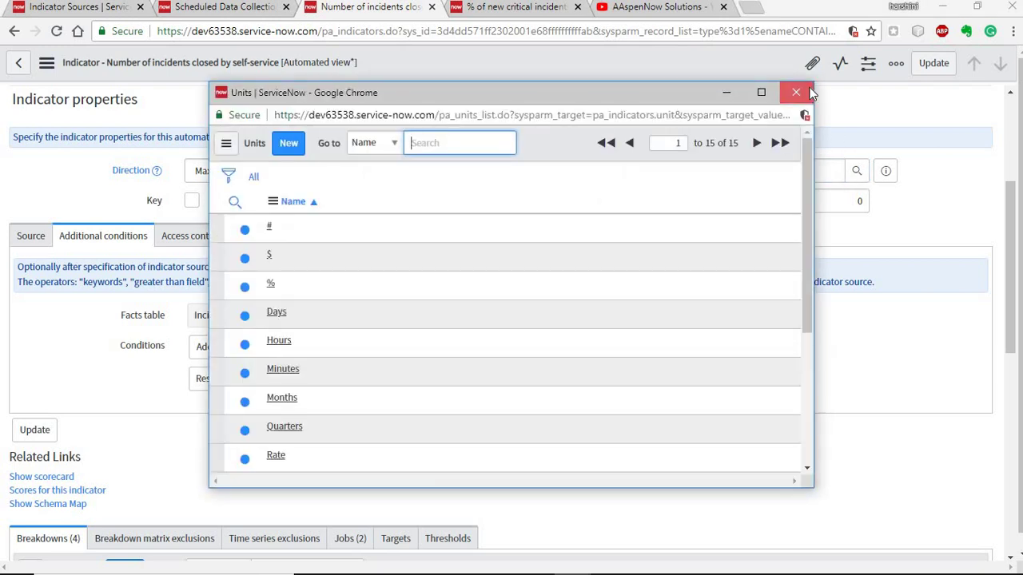
click(951, 197)
drag(1011, 266, 1011, 366)
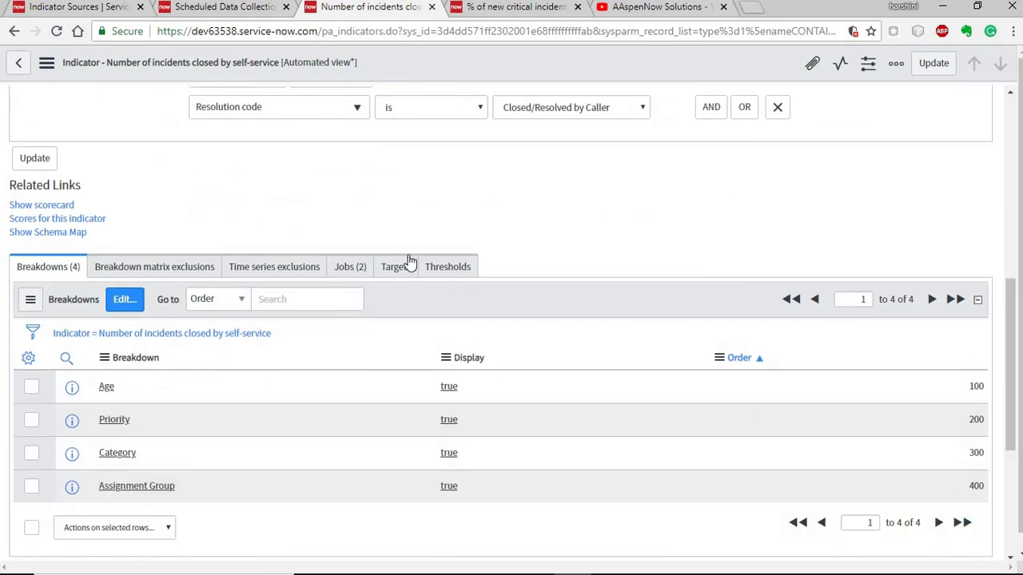
click(362, 267)
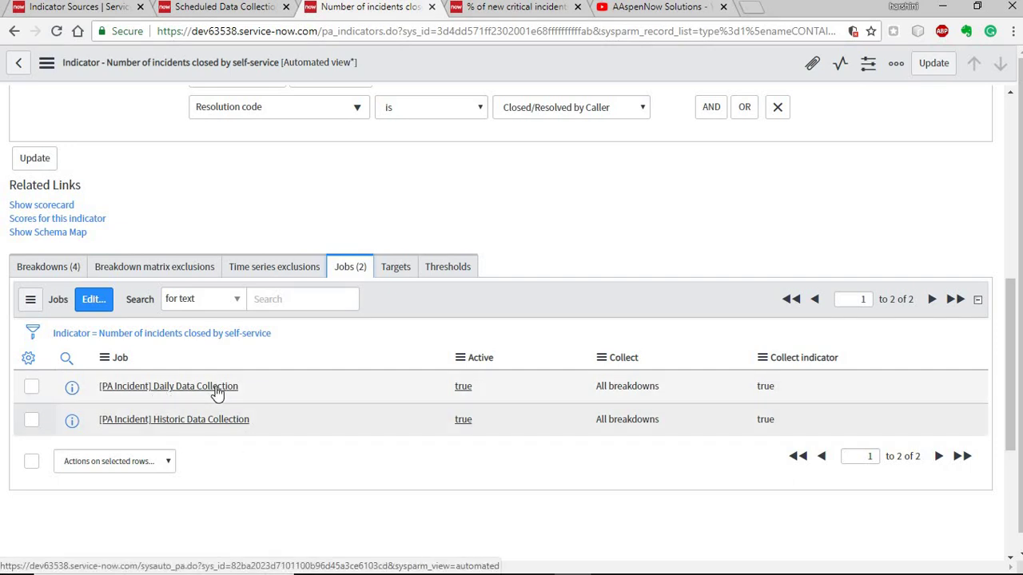
Step: Open the self-service indicator's Detailed Scorecard charting daily scores from Jul 10 to Sep 7, 2018
click(49, 271)
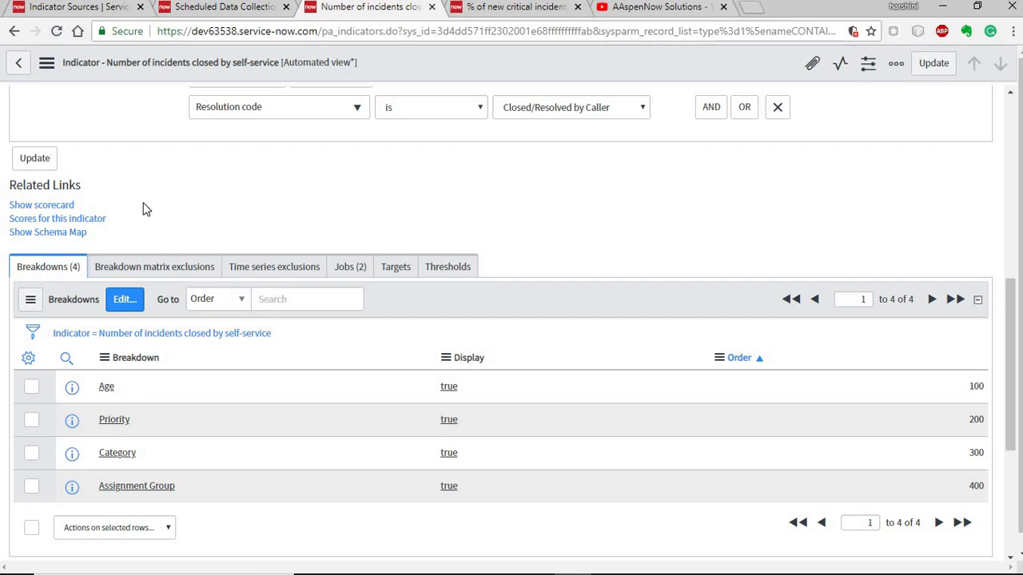
drag(1014, 402, 1018, 294)
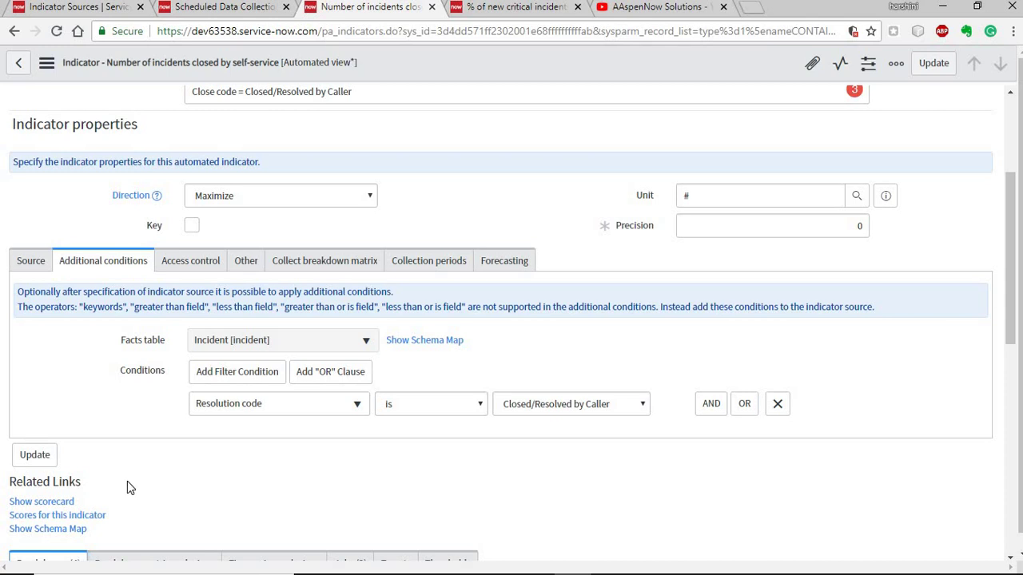
click(60, 504)
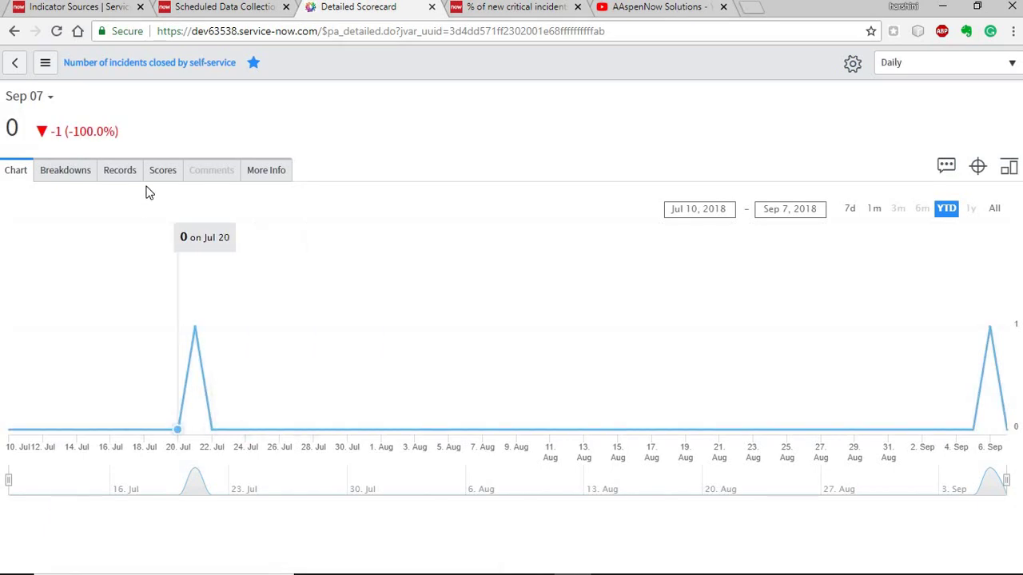
Step: View the self-service daily scores table, then bring up the % of new critical incidents indicator
click(169, 171)
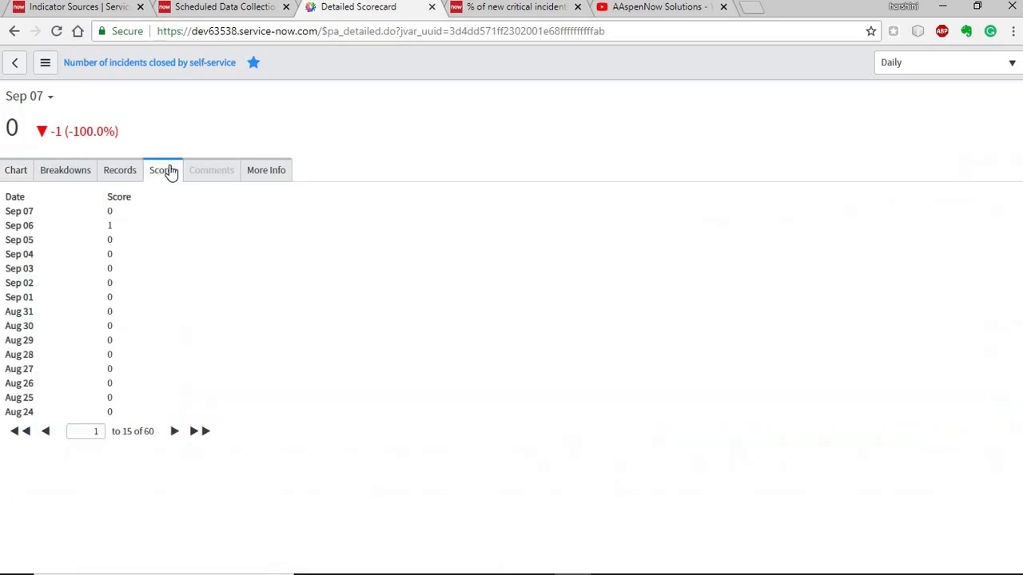
click(16, 64)
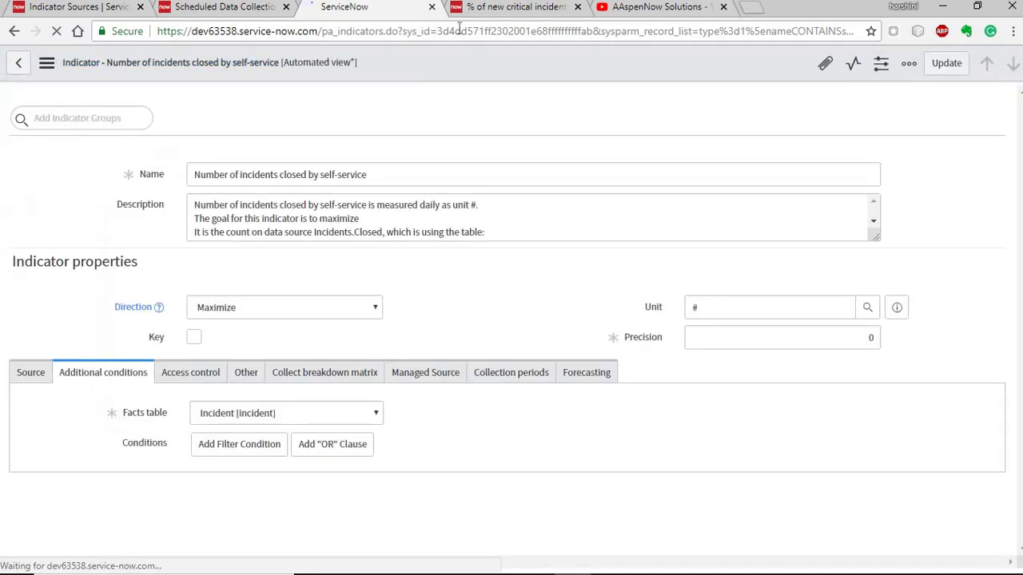
click(498, 14)
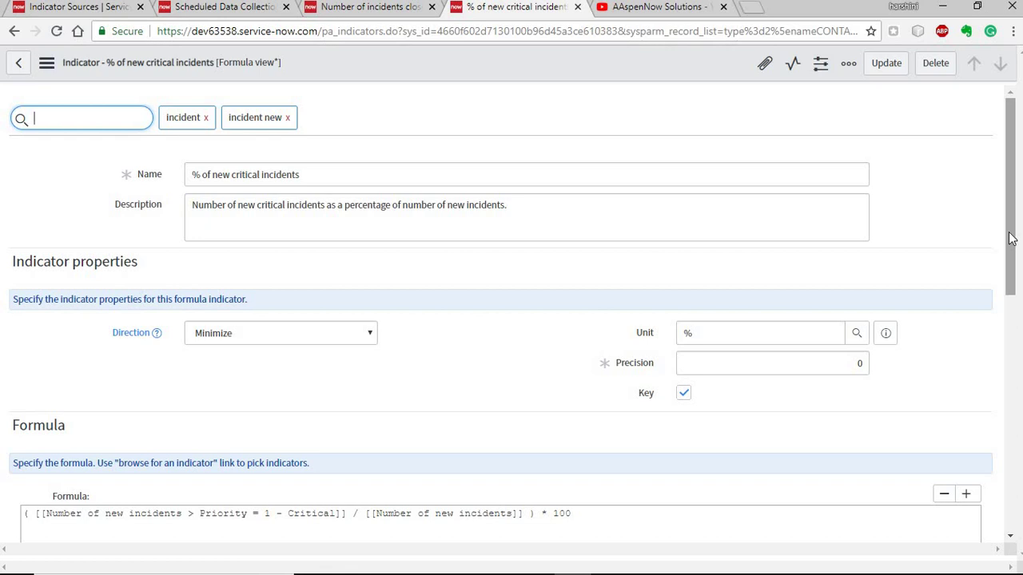
drag(1009, 214, 1009, 297)
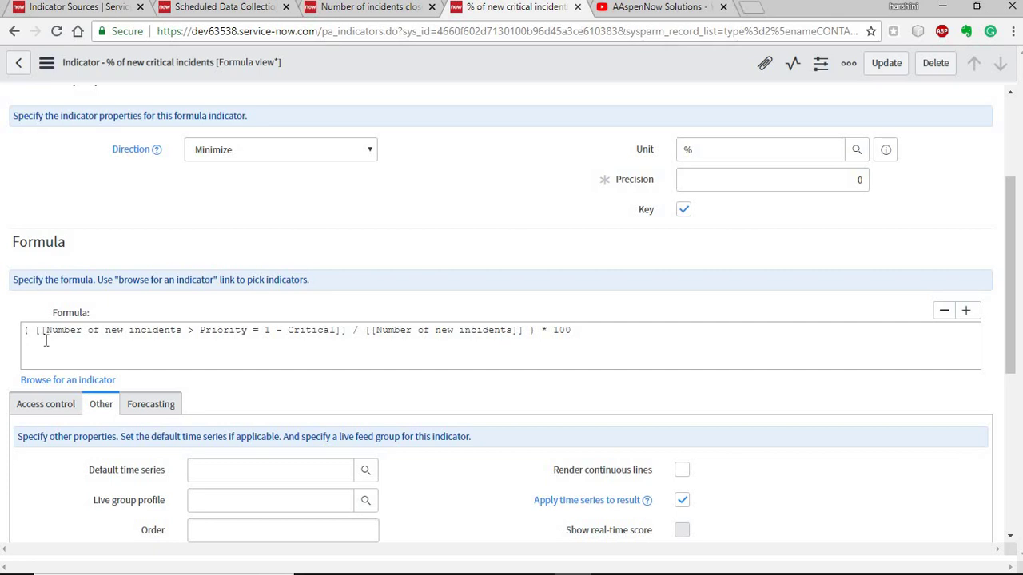
drag(40, 333, 346, 332)
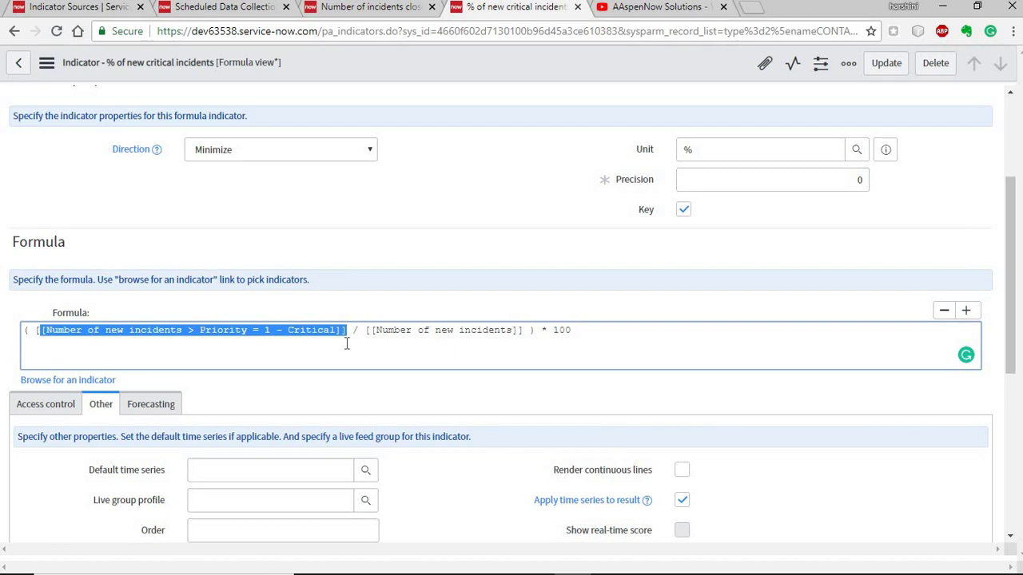
click(347, 344)
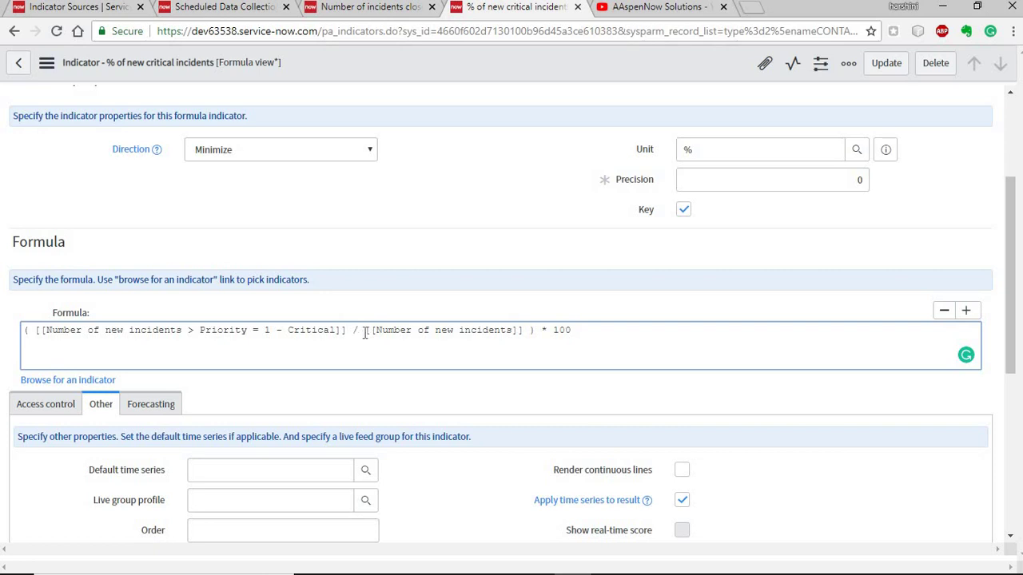
drag(376, 332, 539, 332)
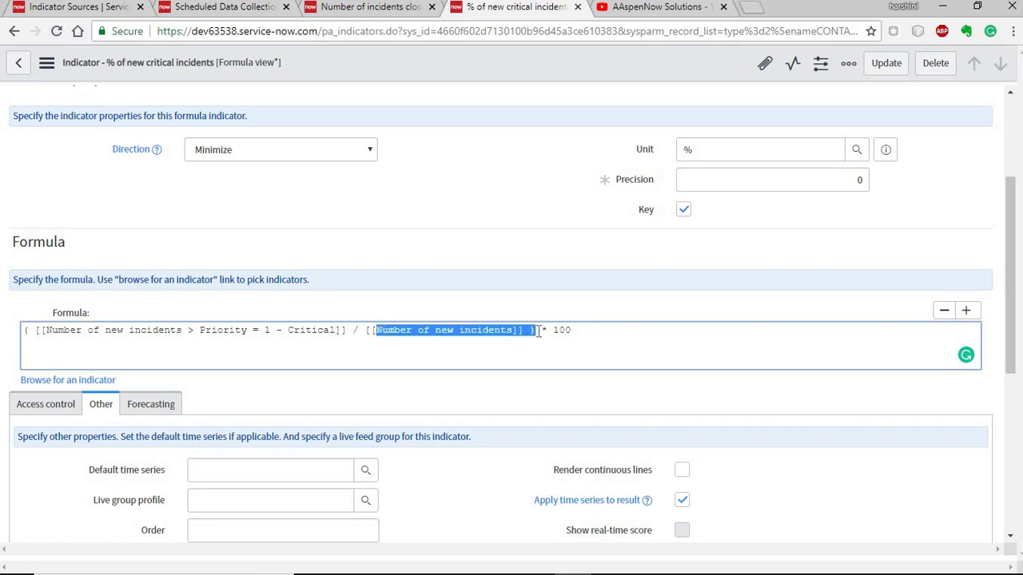
click(537, 332)
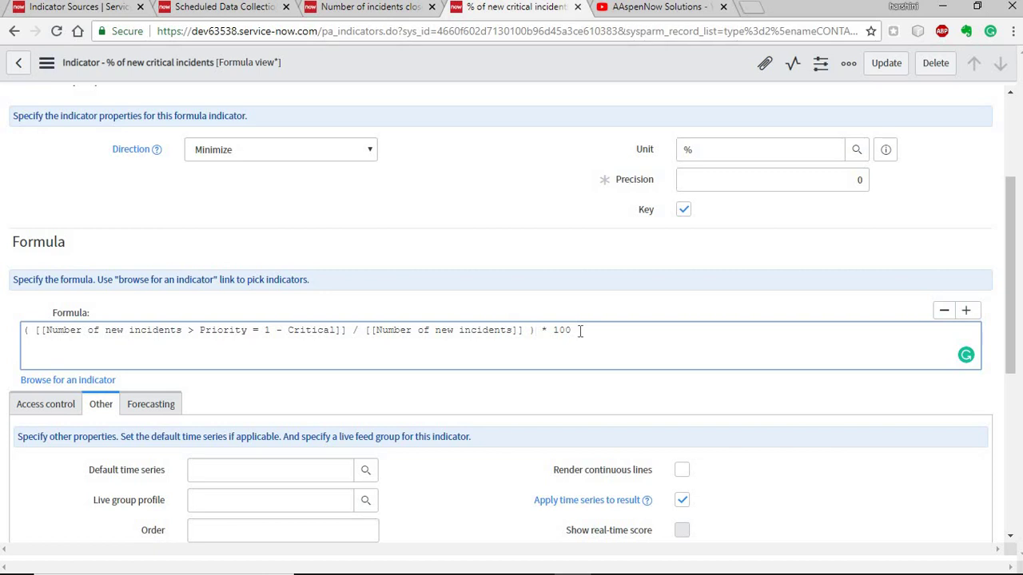
click(78, 381)
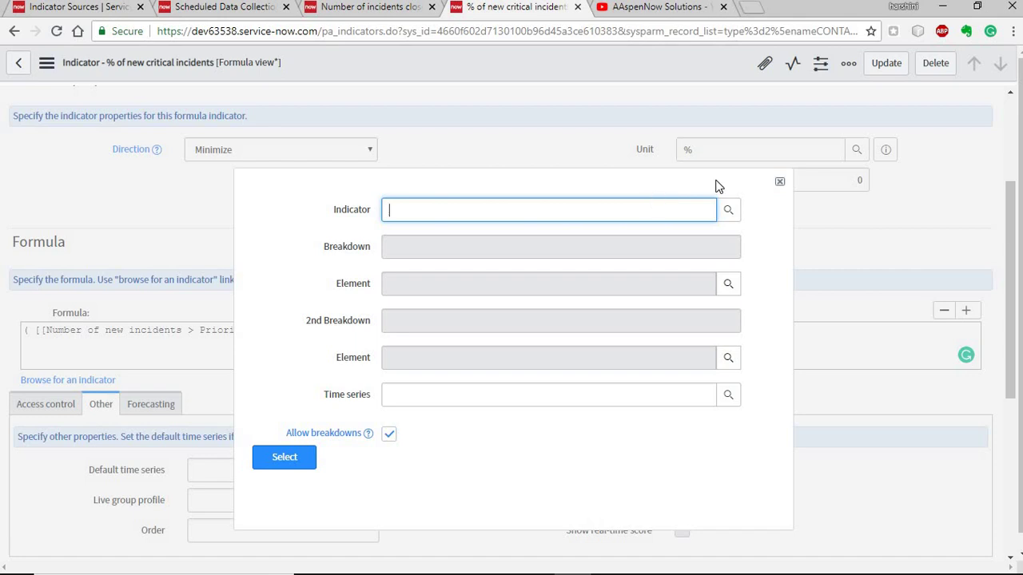
click(780, 182)
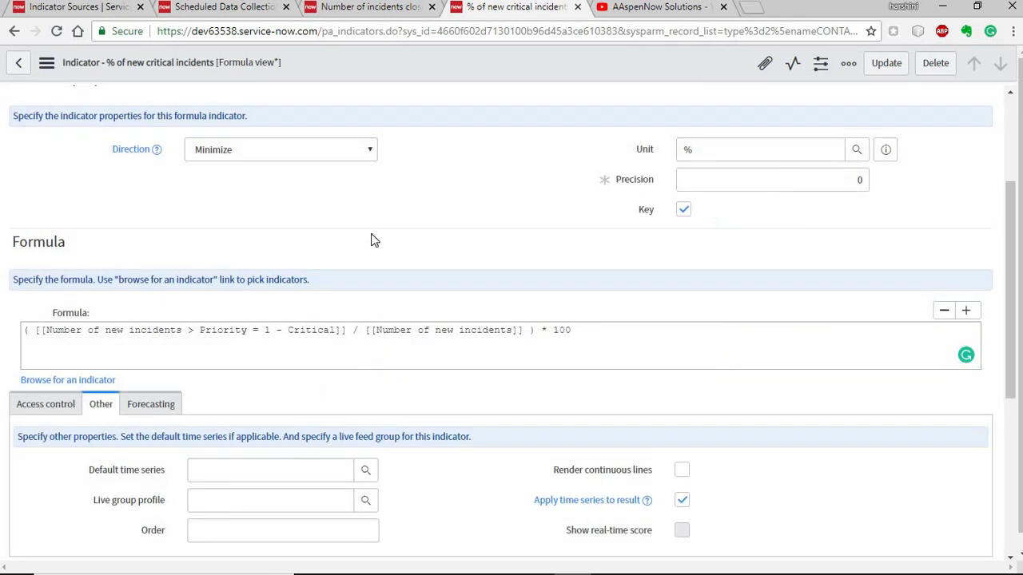
click(688, 151)
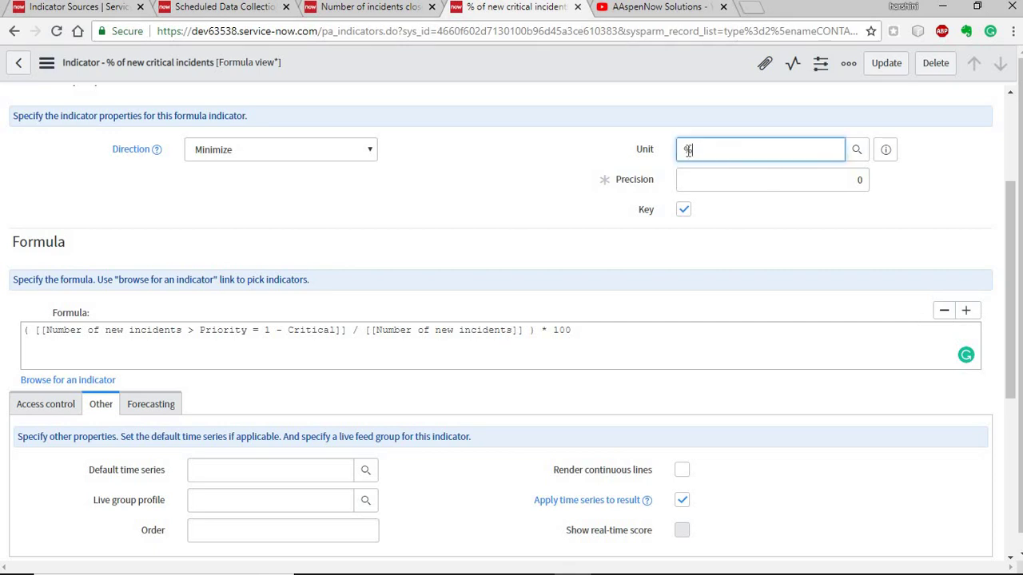
click(895, 245)
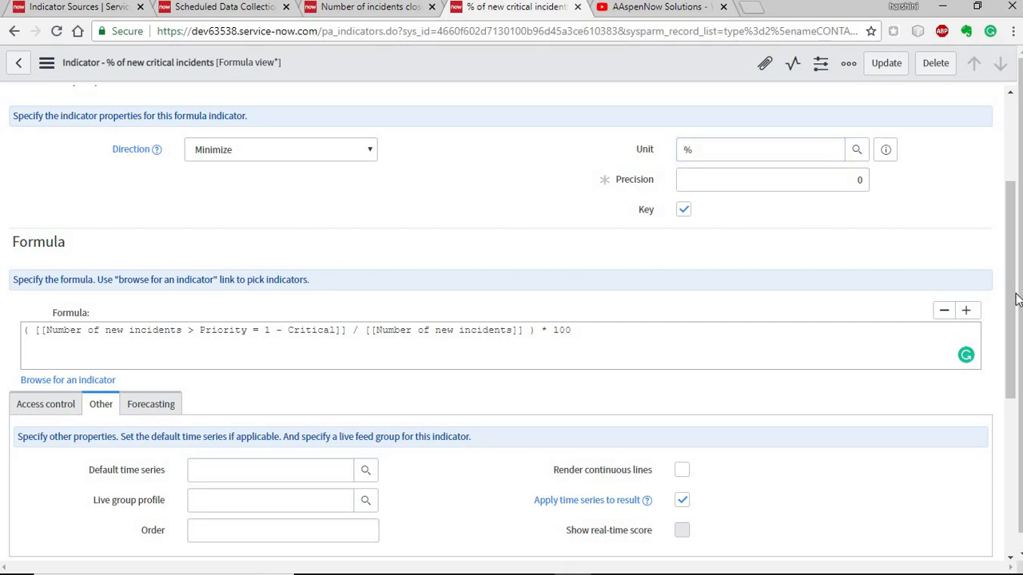
Step: Check the formula indicator's targets and open its Detailed Scorecard showing 25% on Aug 16
scroll(1017, 319, down, 3)
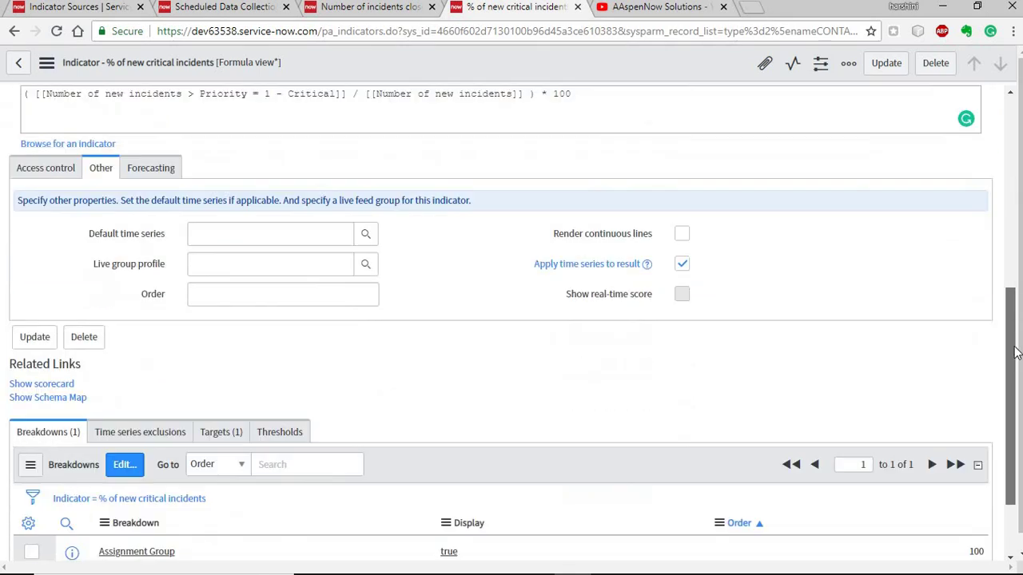
scroll(1016, 352, down, 2)
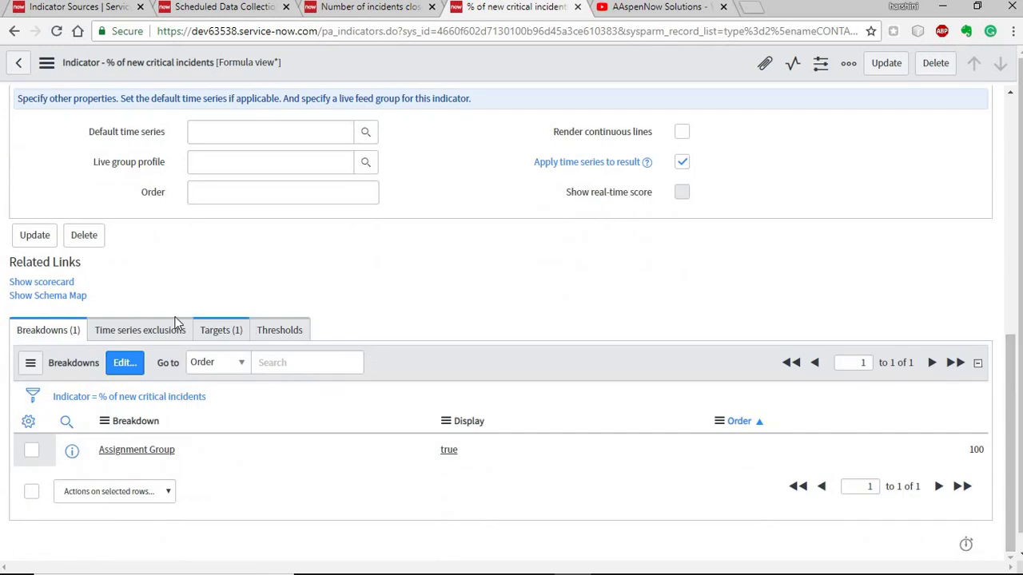
click(240, 327)
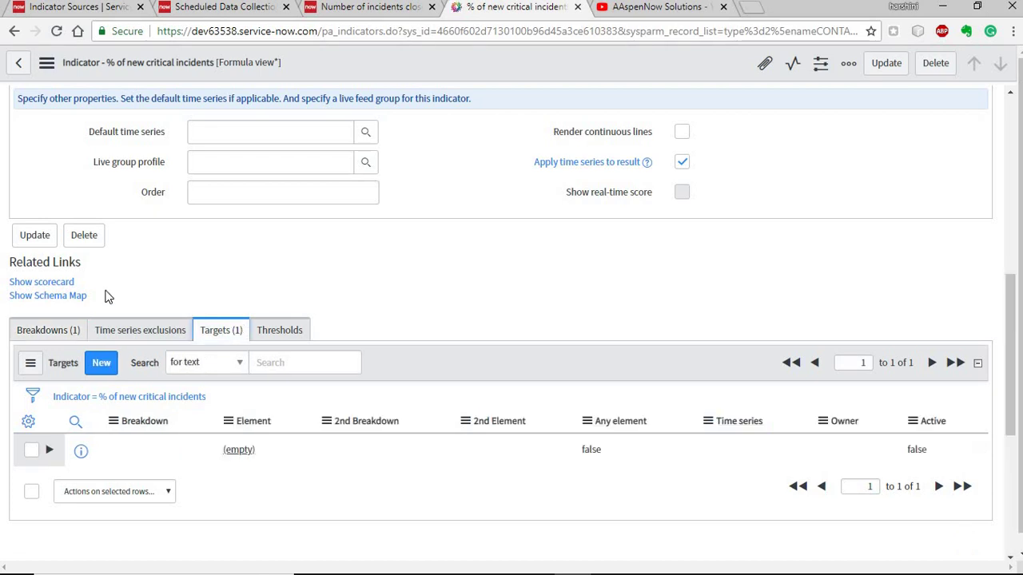
click(51, 285)
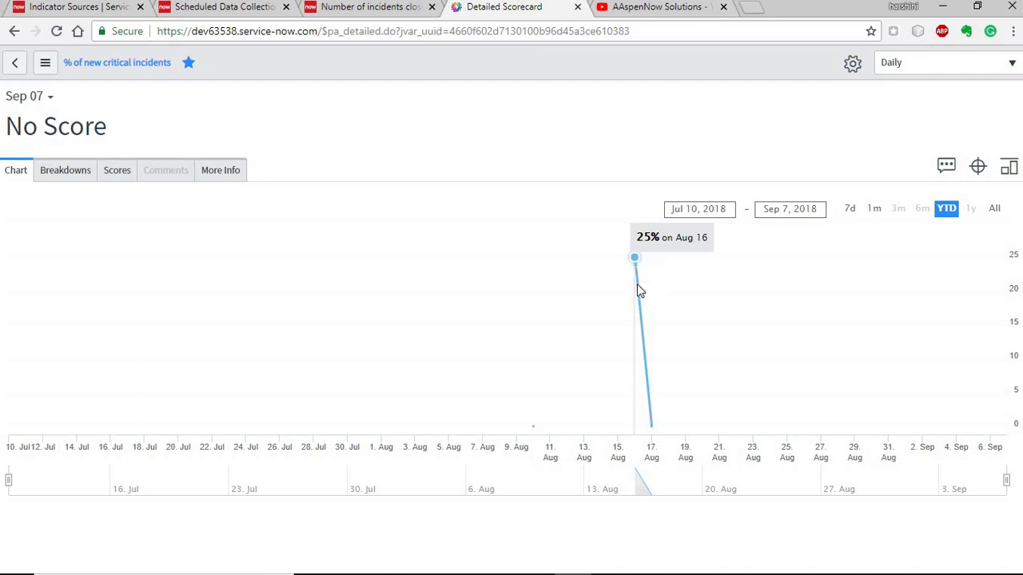
Step: View the daily formula scores table, then return to the Number of incidents closed by self-service indicator
click(115, 175)
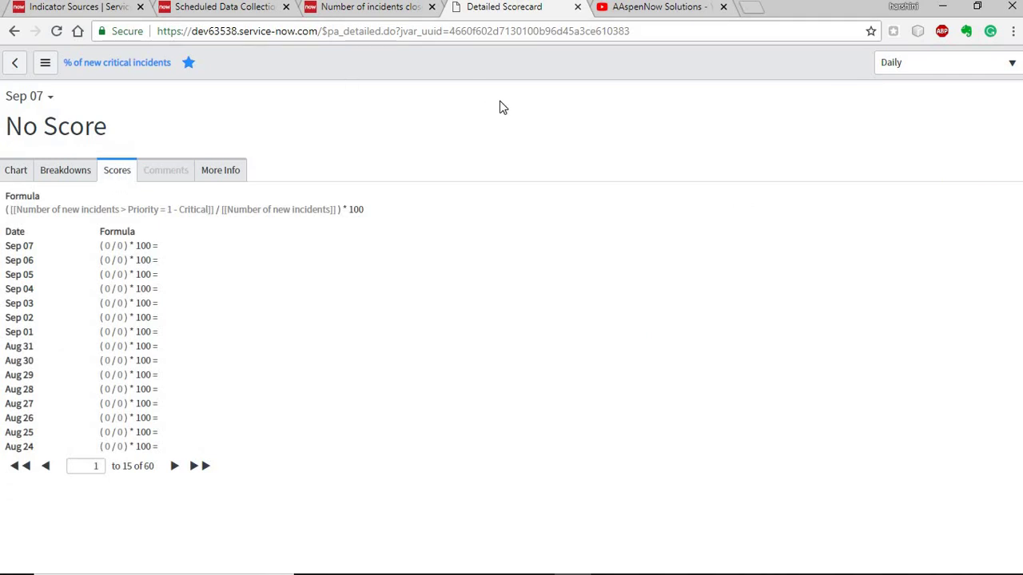
click(387, 11)
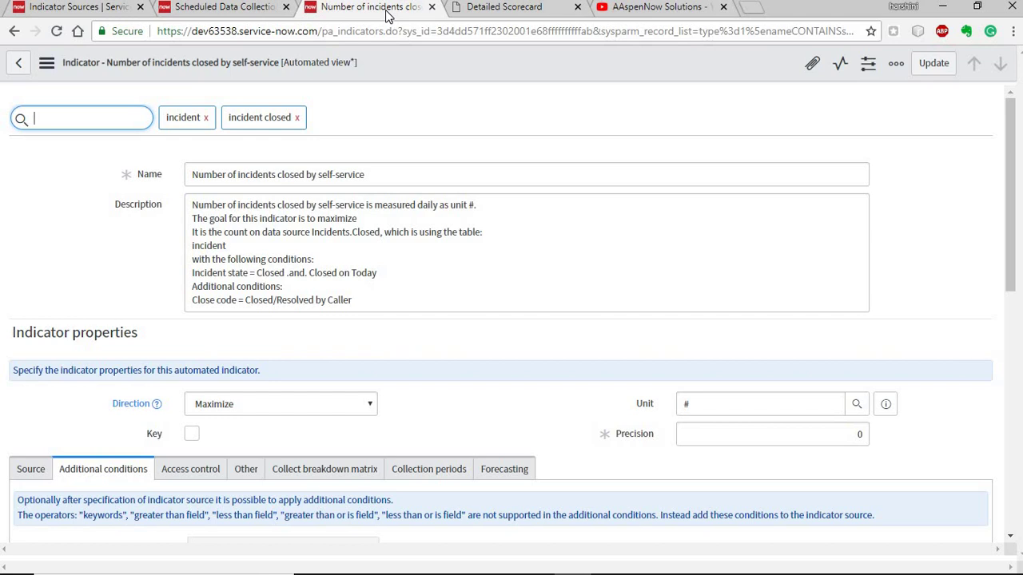
click(226, 8)
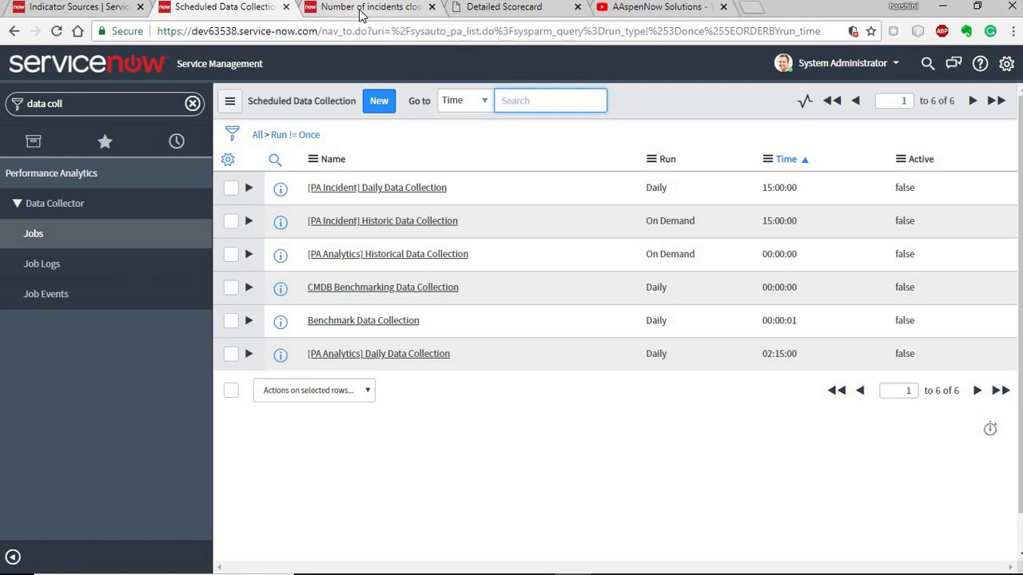
click(360, 8)
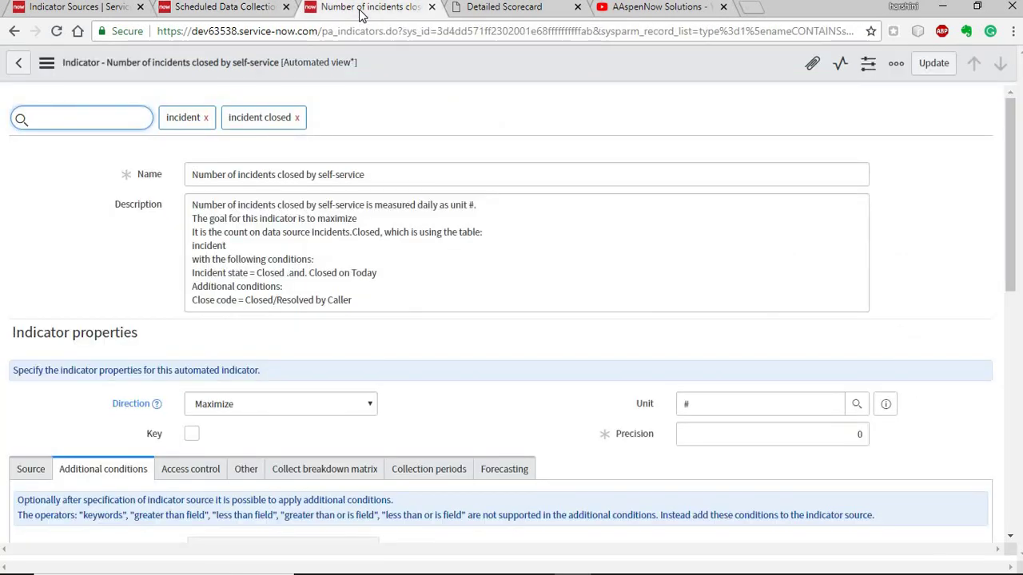